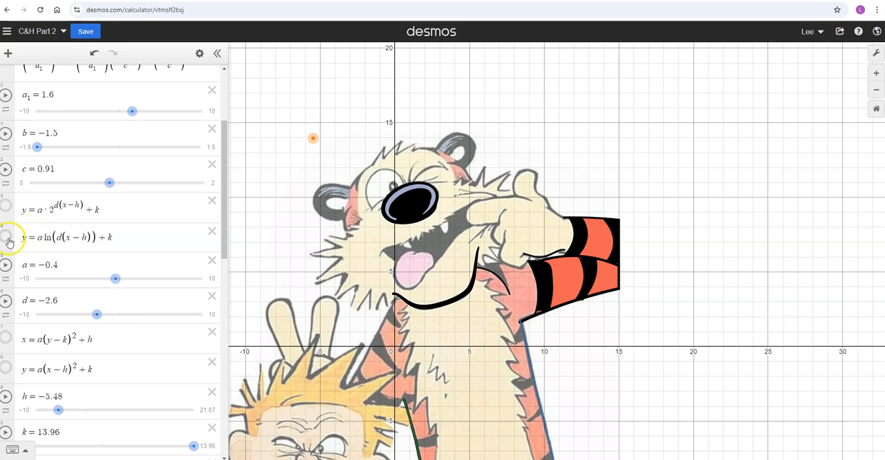
- Show the logarithmic function y = a ln(d(x−h)) + k on the graph and set a = 1 and d = 1
click(6, 238)
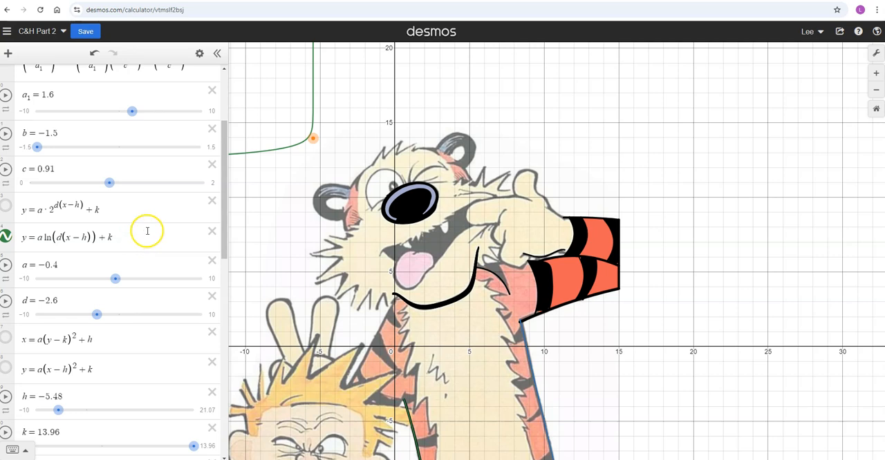
drag(114, 278, 126, 279)
drag(97, 315, 126, 320)
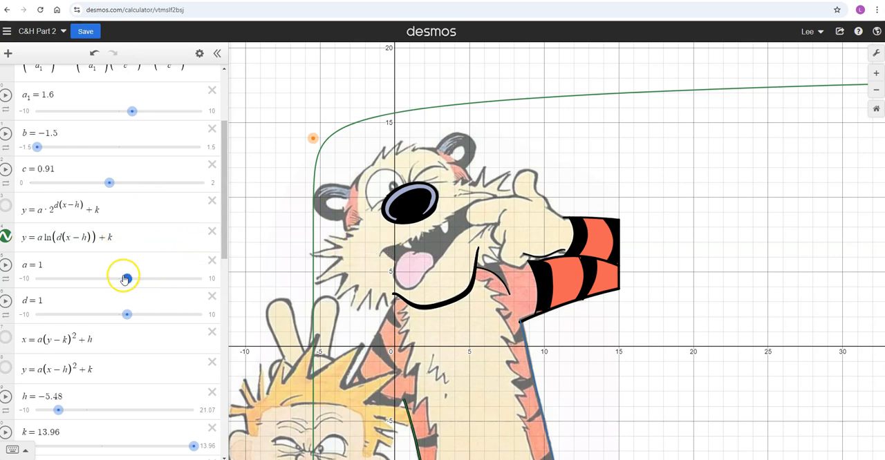
- Try the logarithmic curve with a at 0.1, 0.5 and 1.7, and with d at −4.8 and 2.7
mouse_move(126, 278)
mouse_down()
mouse_move(99, 278)
mouse_move(120, 278)
mouse_up()
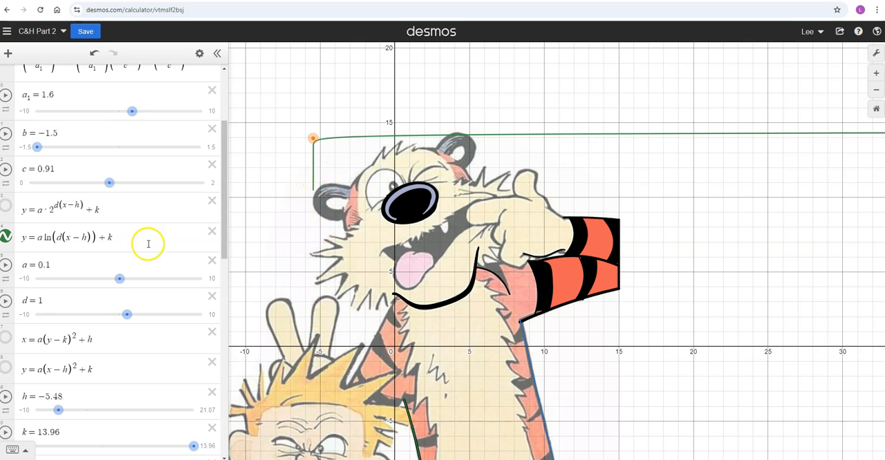
drag(121, 283, 124, 282)
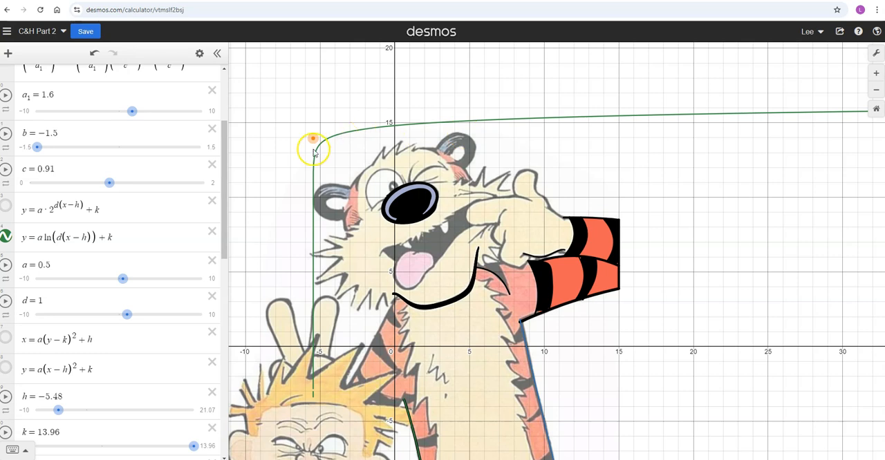
drag(127, 319, 79, 312)
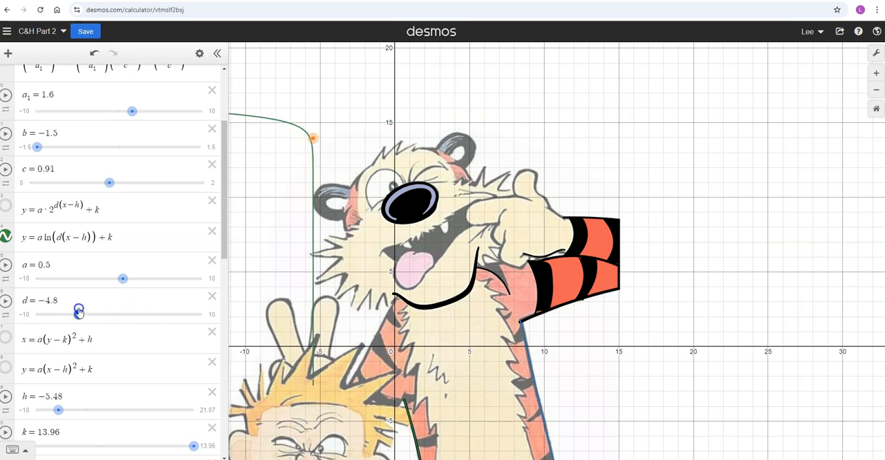
drag(73, 316, 141, 315)
click(123, 279)
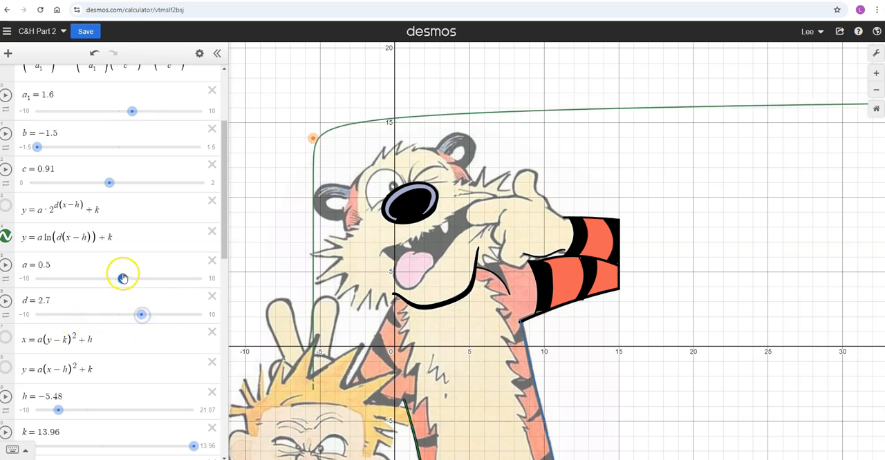
drag(123, 278, 133, 277)
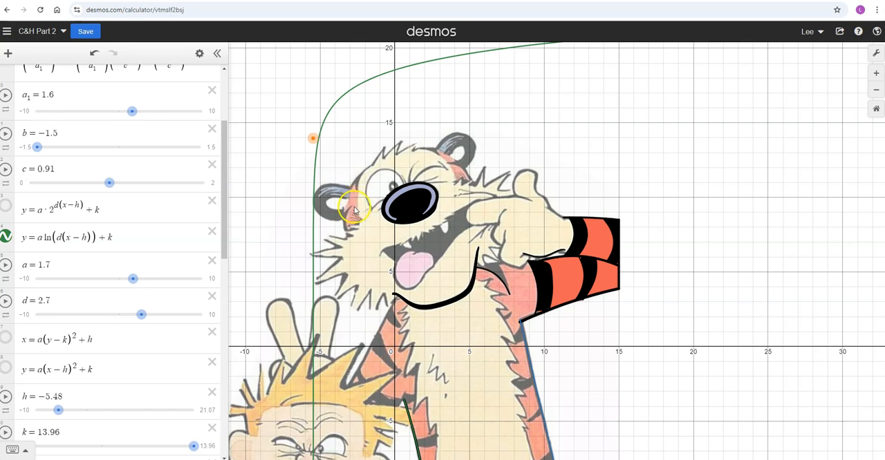
- Move the (h, k) point to the tiger's forehead beside the open eye at about (−2.5, 11.25), and set a = 0.5 and d = 5.6
drag(313, 138, 355, 199)
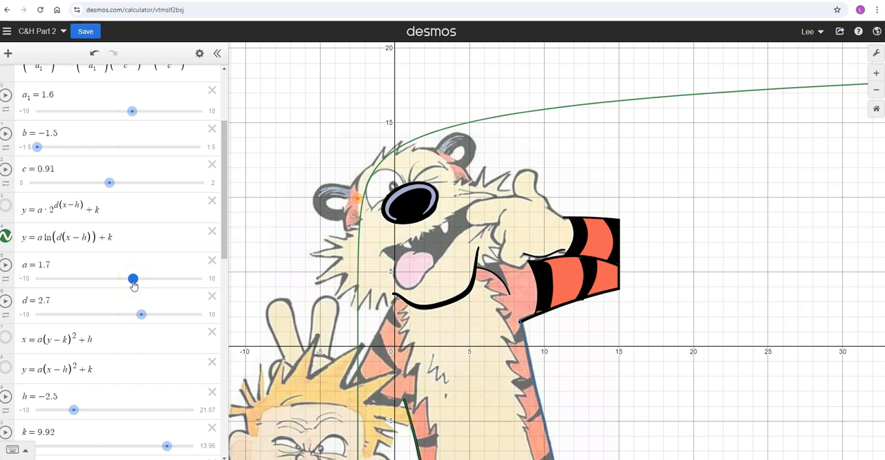
drag(133, 283, 126, 283)
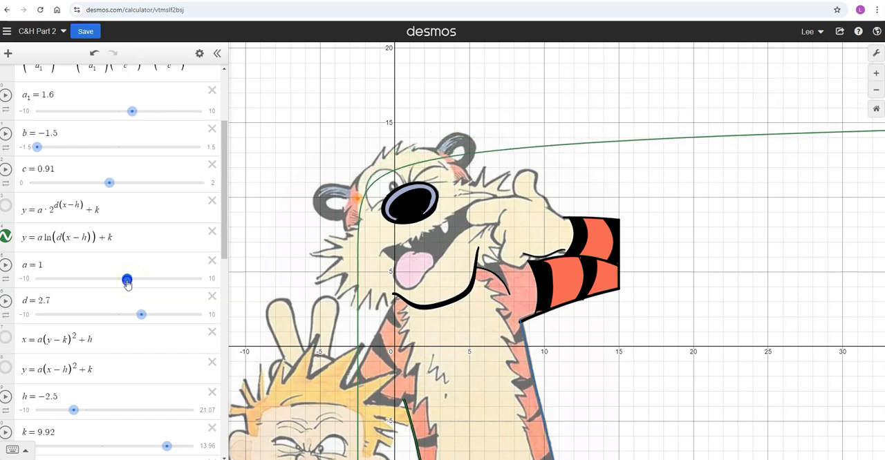
drag(357, 197, 348, 187)
click(126, 279)
drag(124, 279, 122, 278)
drag(347, 190, 357, 179)
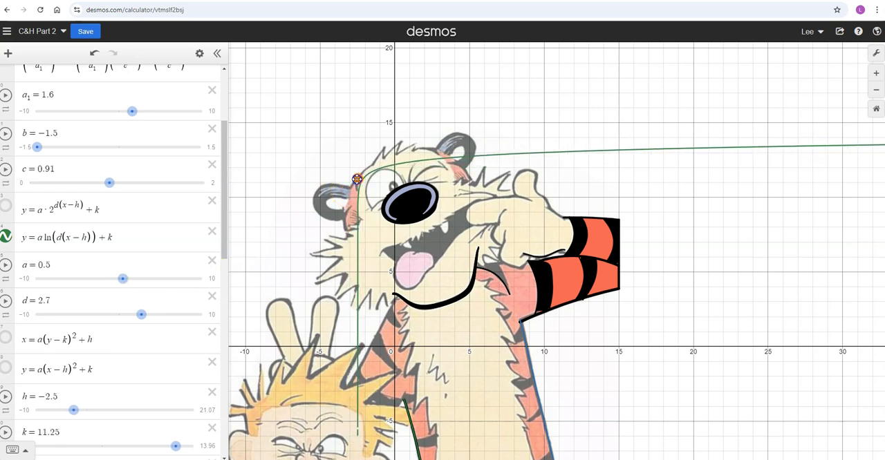
drag(141, 315, 165, 314)
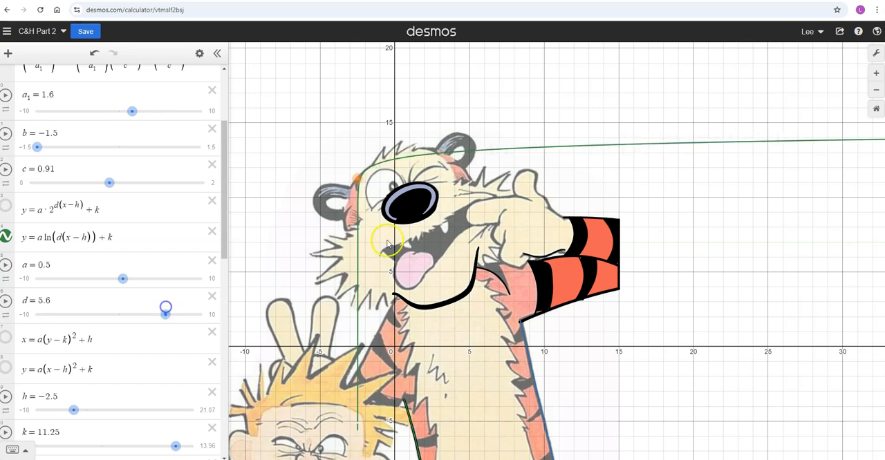
- Fine-tune the logarithmic curve against the tiger's head outline with the (h, k) point at about (−2.52, 11.07) and d = 8.6
scroll(391, 201, up, 2)
scroll(392, 200, up, 3)
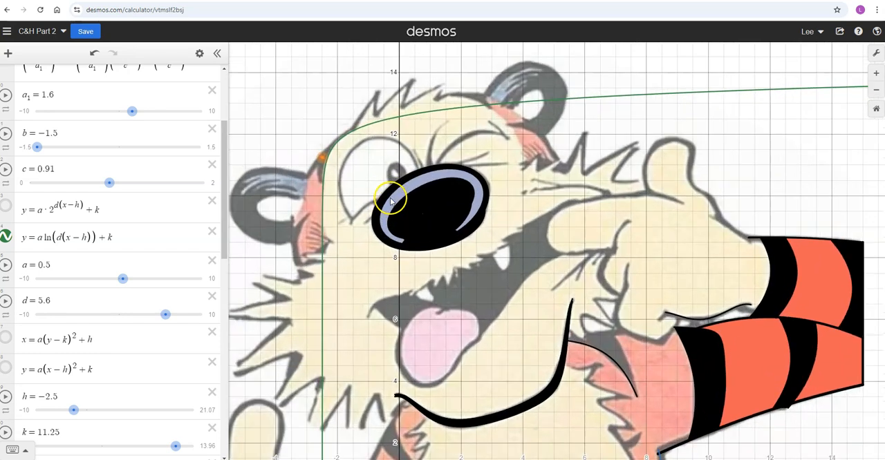
drag(323, 158, 320, 158)
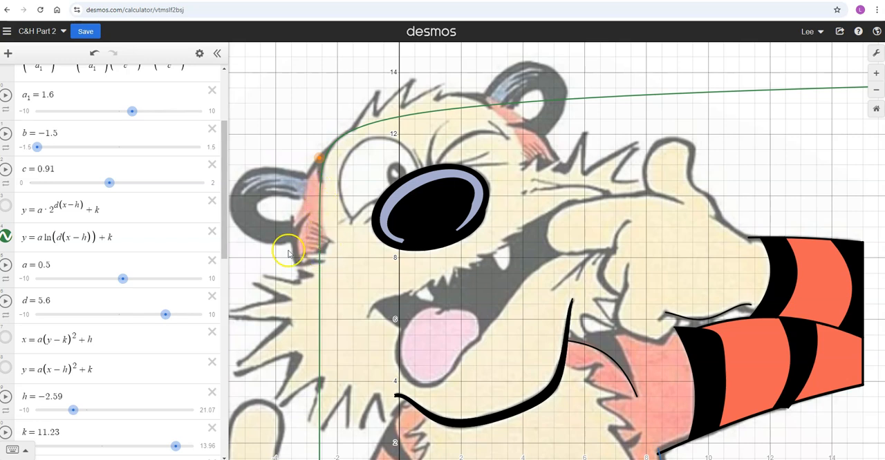
click(125, 281)
drag(126, 281, 128, 283)
click(166, 315)
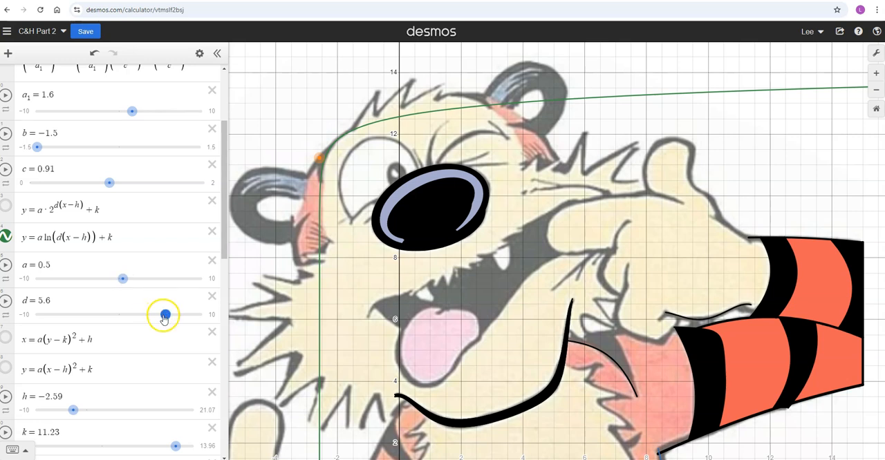
drag(166, 315, 188, 317)
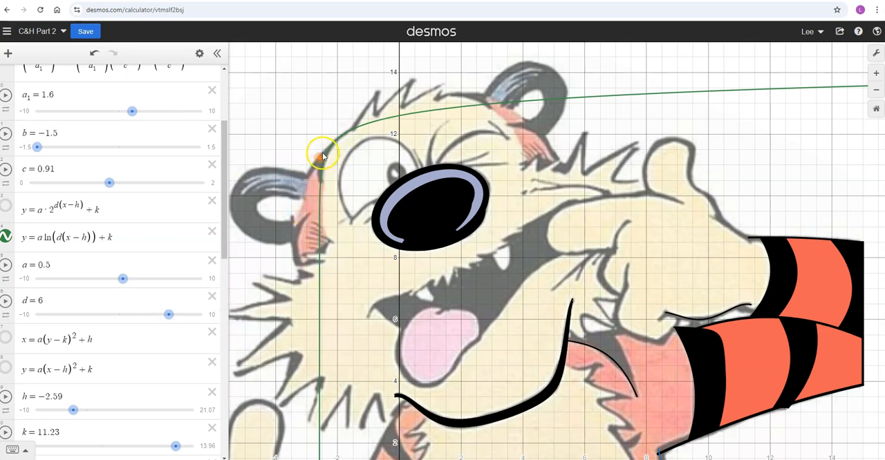
drag(320, 157, 323, 160)
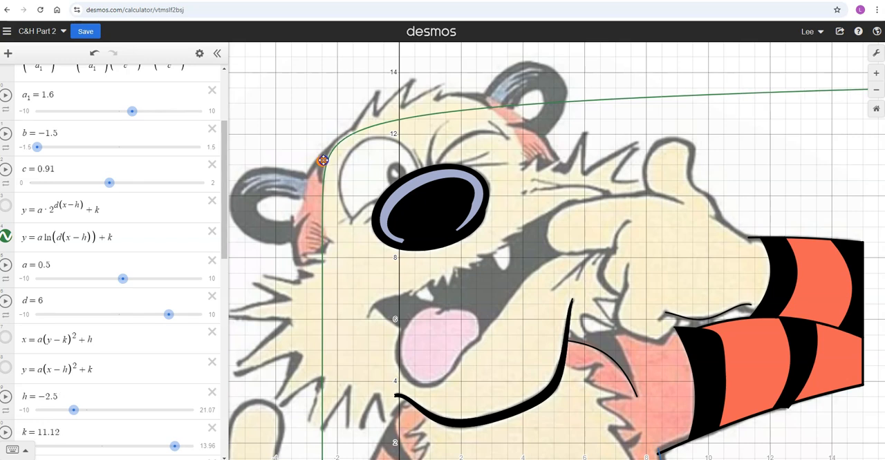
drag(170, 316, 190, 319)
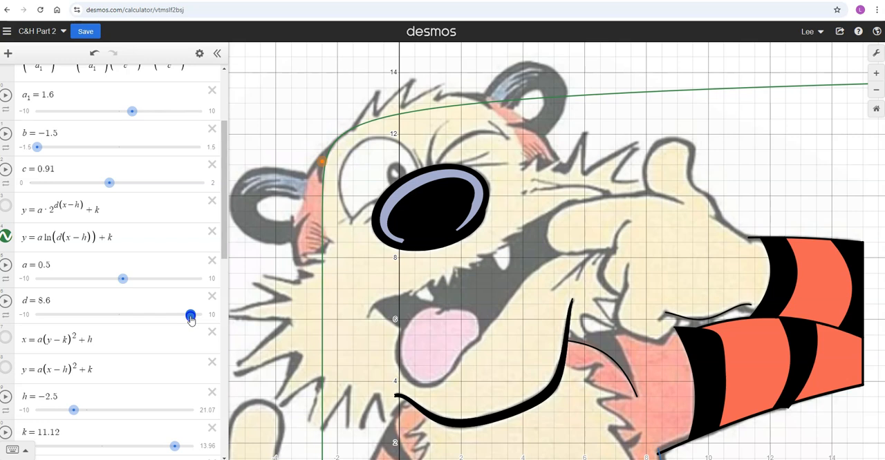
click(323, 160)
drag(323, 161, 322, 162)
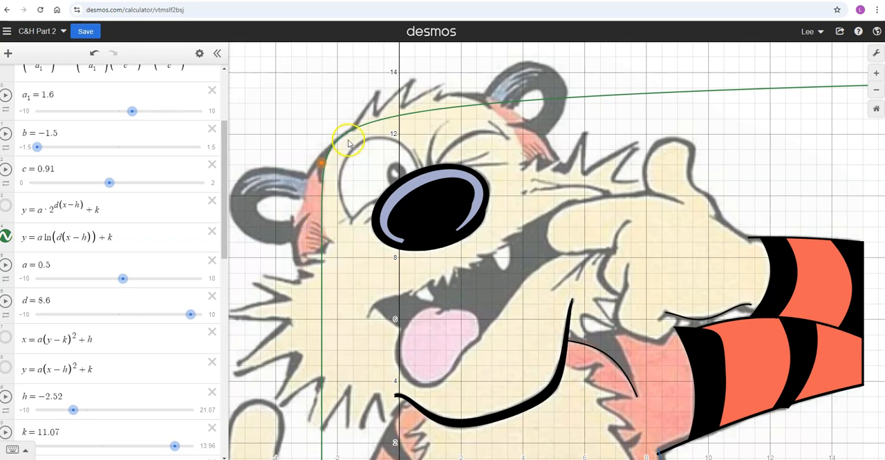
click(322, 228)
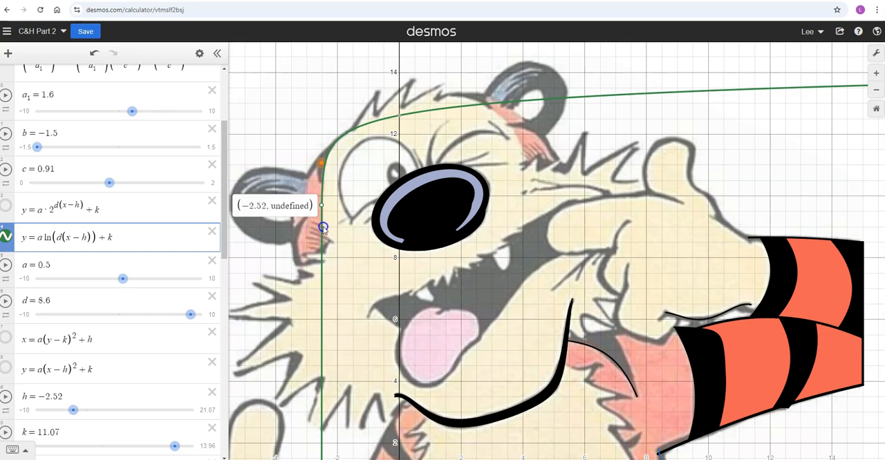
mouse_move(322, 228)
mouse_down()
mouse_move(322, 178)
mouse_move(322, 228)
mouse_up()
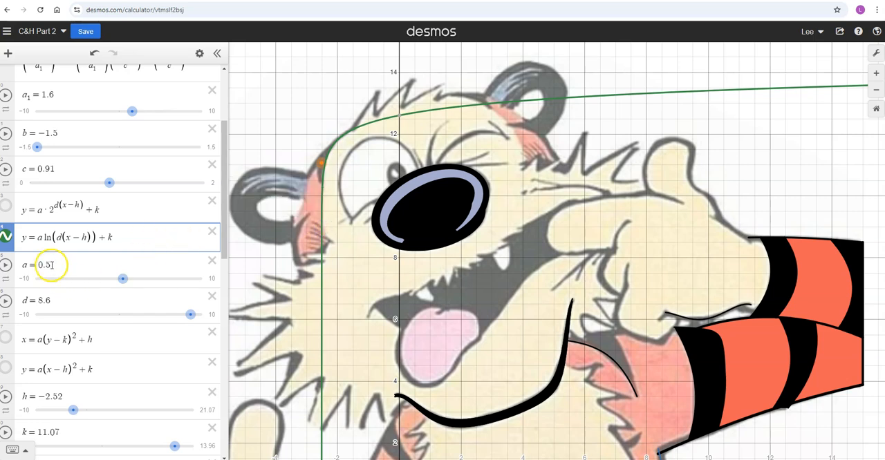
- Start a new expression below the logarithmic function that reads y = .5 ln(d(x))
click(129, 238)
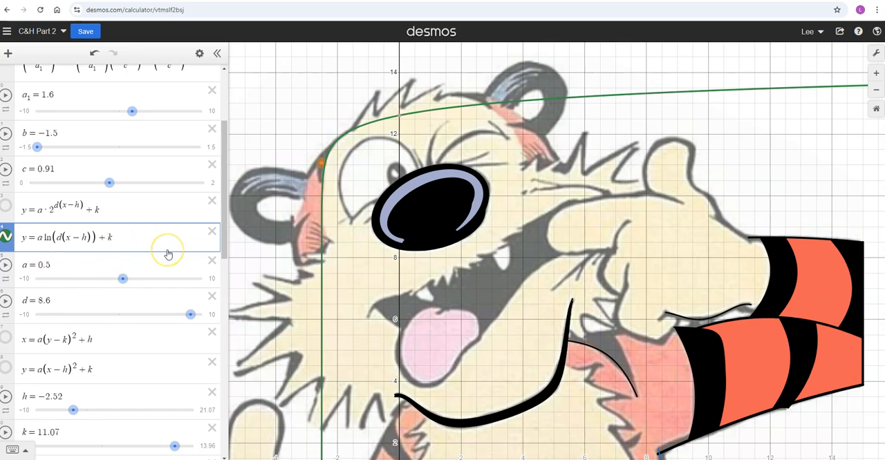
click(151, 251)
key(Return)
click(45, 256)
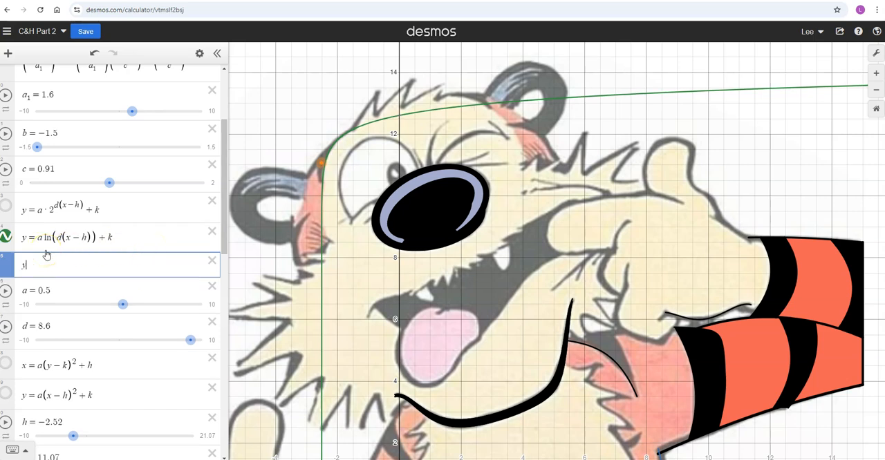
text(y=.5)
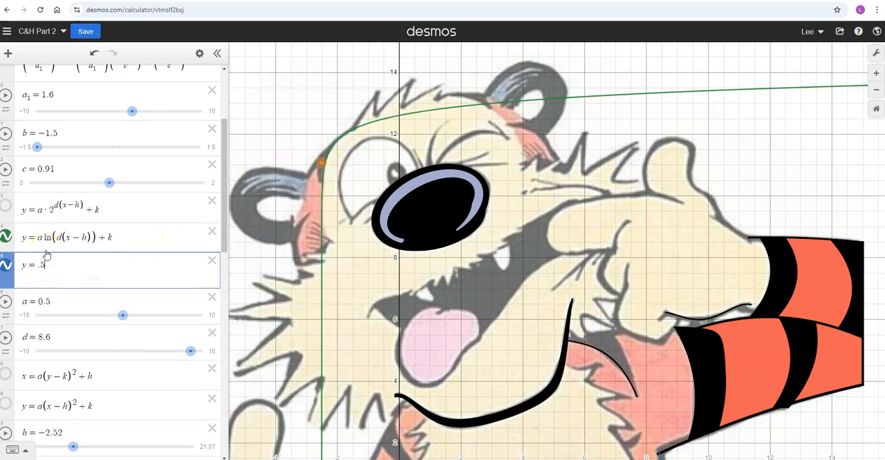
text(ln)
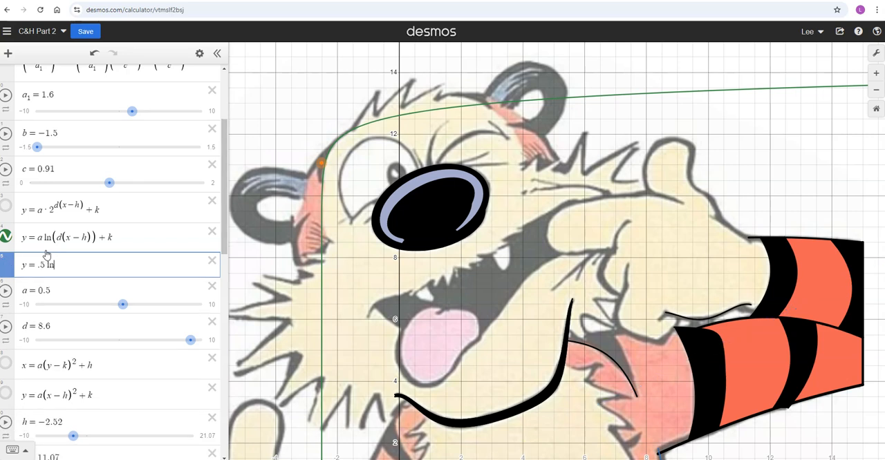
text((d)
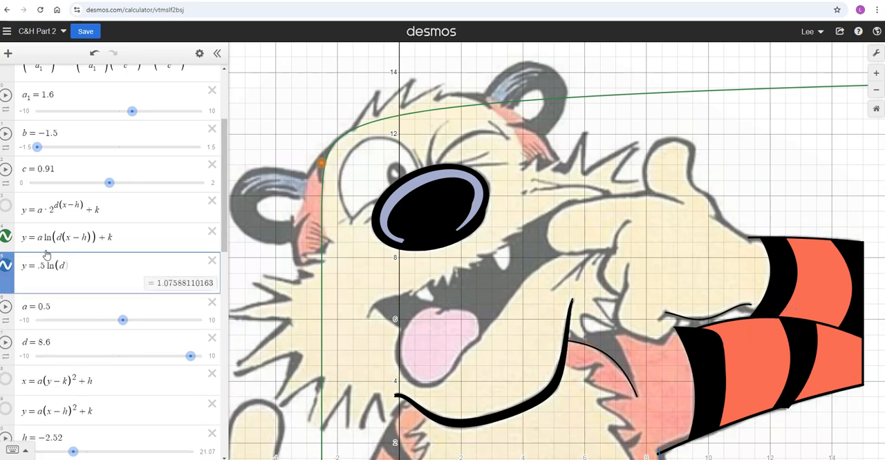
text((x)
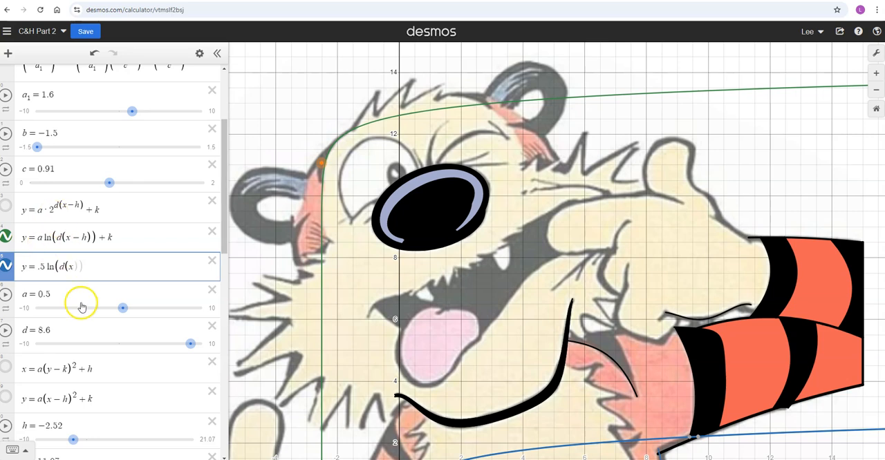
- Complete the new expression with the fixed shifts so it reads y = .5 ln(d(x + 2.52)) + 11.07
scroll(78, 302, down, 2)
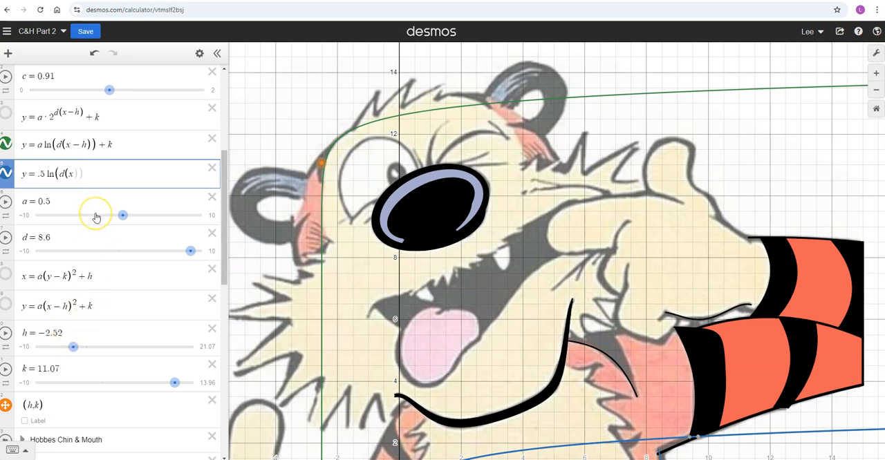
text(+ 2.52)
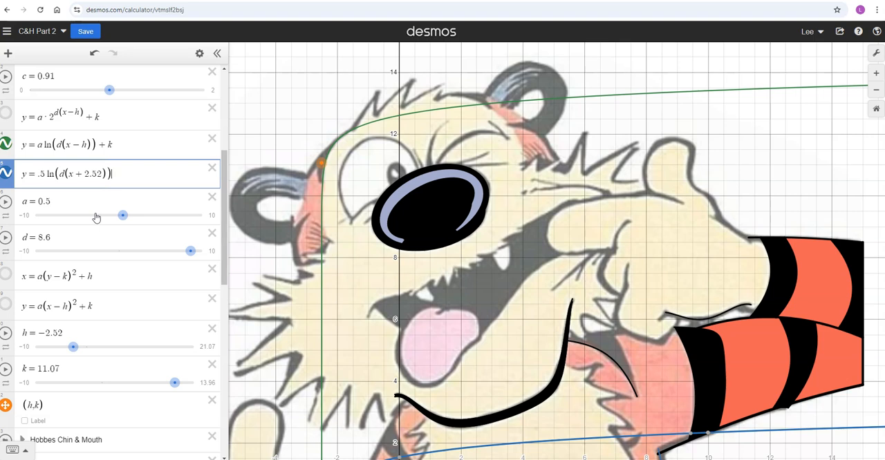
key(Right)
key(Right)
text(+ 11.07)
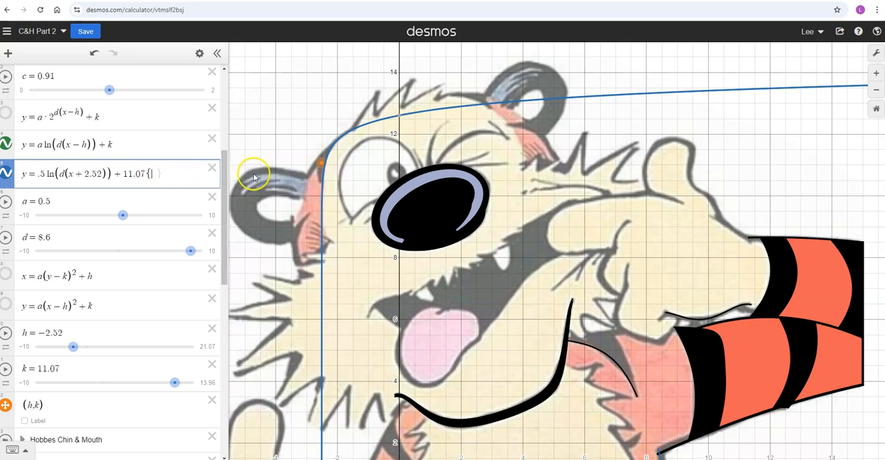
- Add a domain restriction to the new logarithmic expression with a lower limit of −2.518 ≤ x, and check the curve's lower endpoint
text(-2.52)
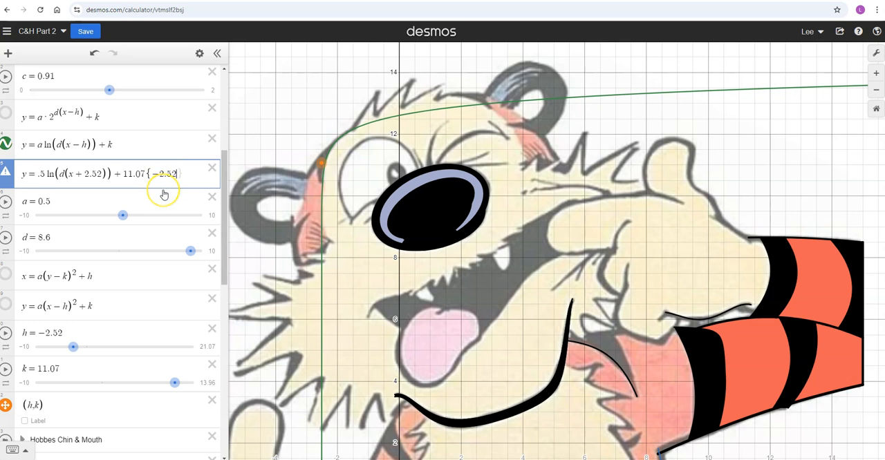
text(<=x)
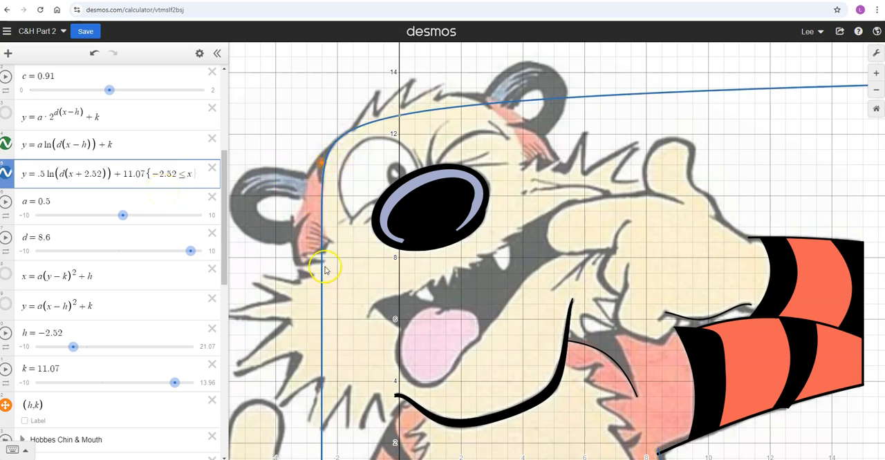
click(176, 173)
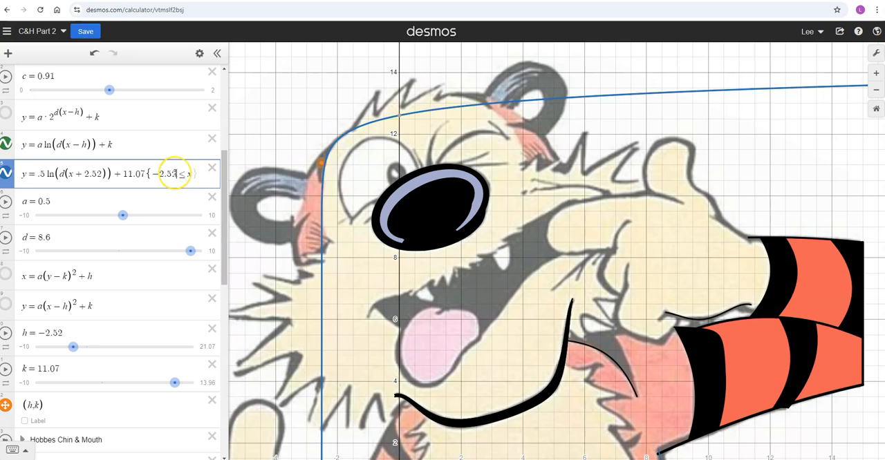
text(1)
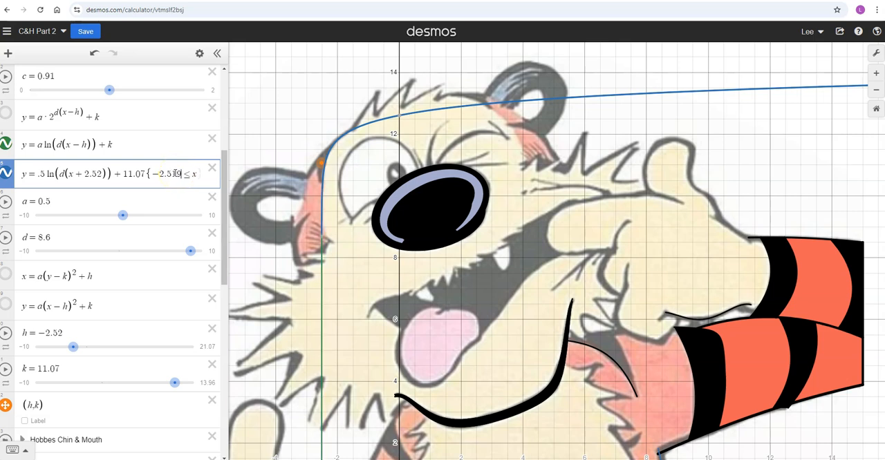
text(9)
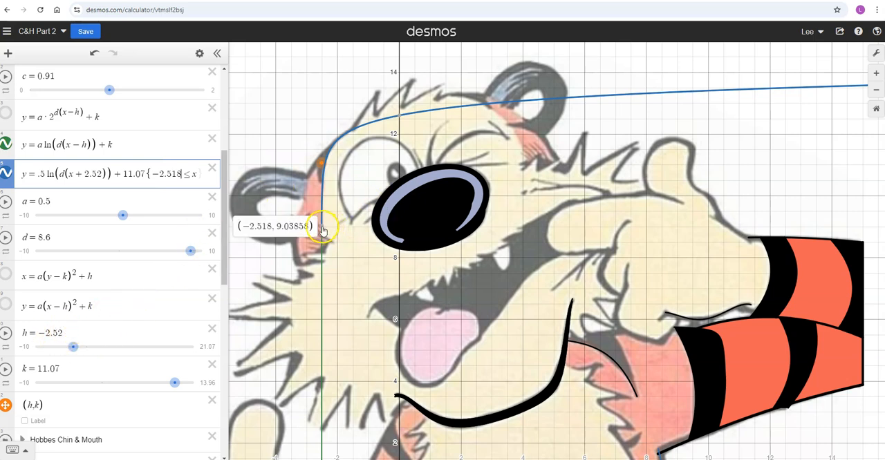
mouse_move(325, 230)
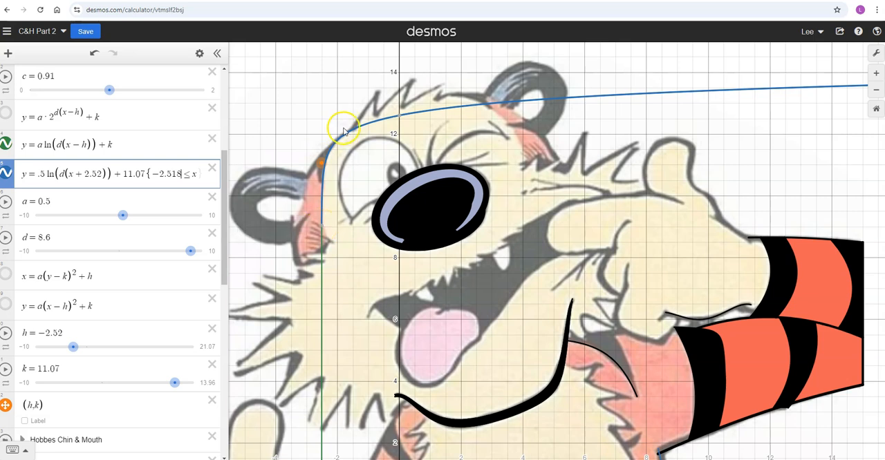
- Check where the curve should end along the head outline and complete the domain restriction as −2.518 ≤ x ≤ −1.5
click(352, 132)
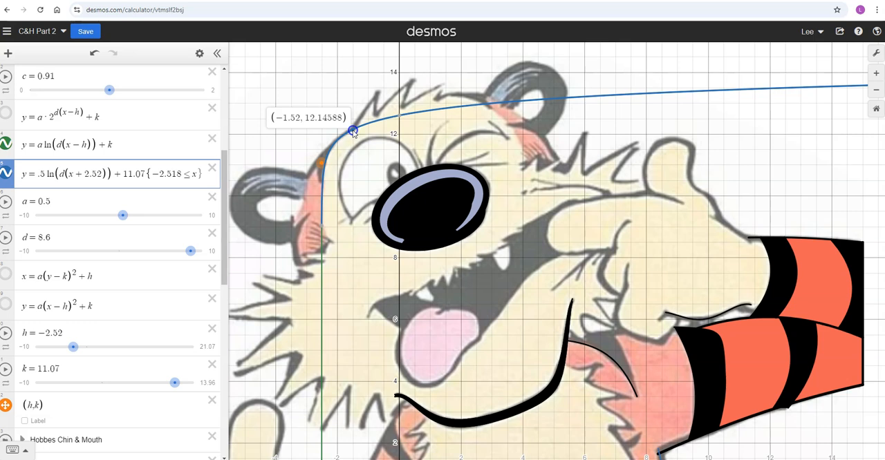
click(217, 187)
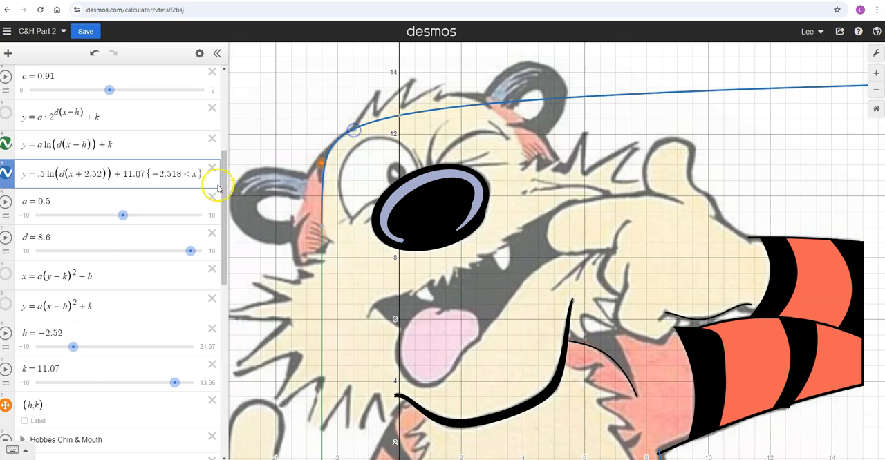
click(196, 174)
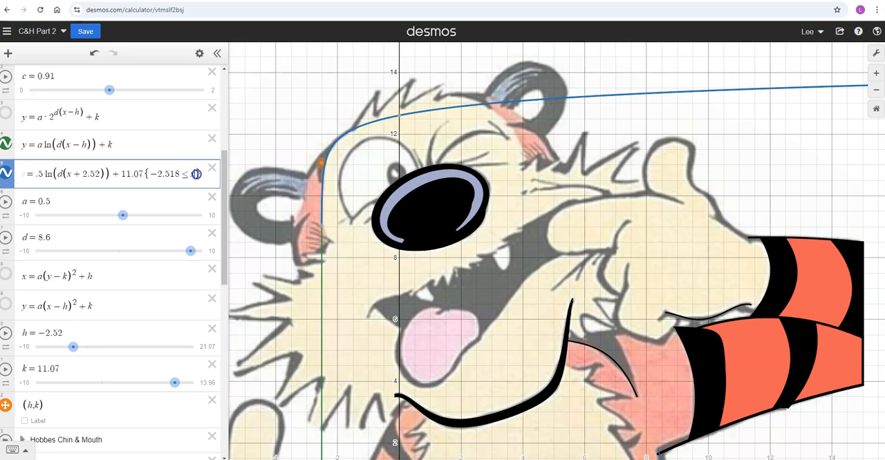
text(<)
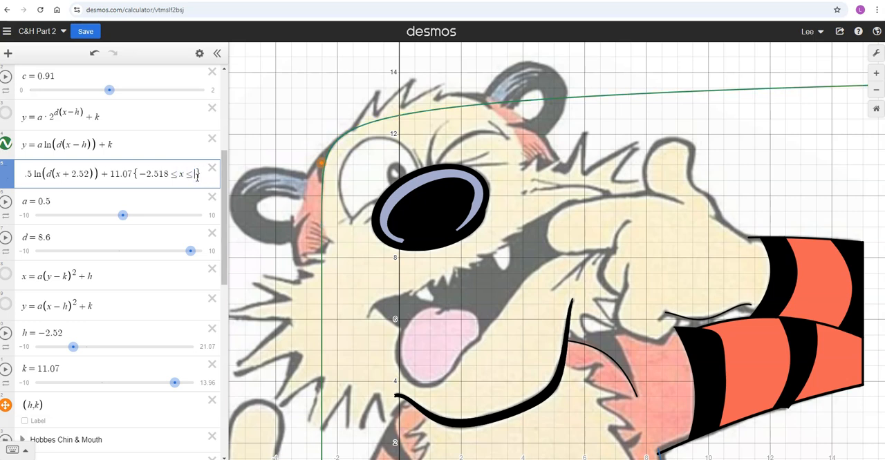
text(-1.5)
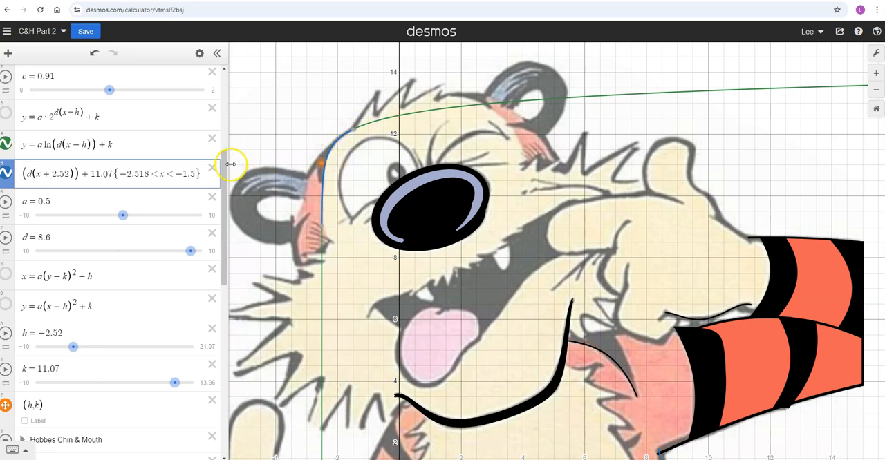
- Name the restricted logarithmic function by adding the subscript LeftFaceEdge to its y
click(23, 176)
key(Left)
key(Left)
key(Left)
key(Left)
key(Left)
key(Left)
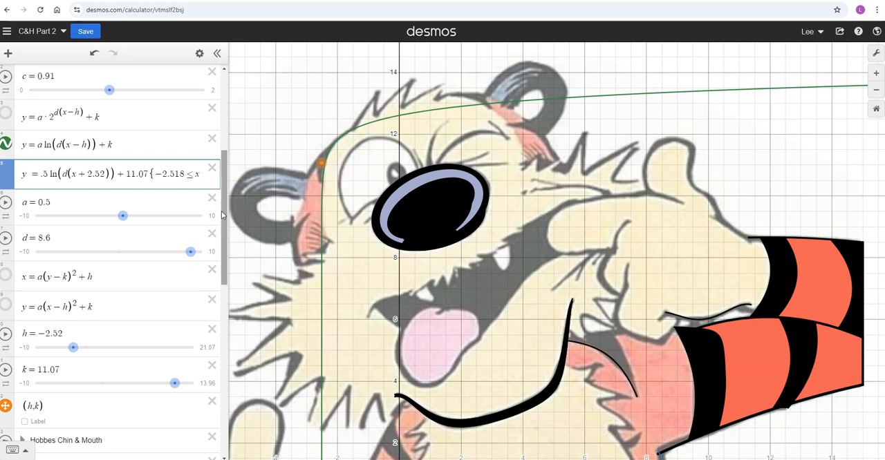
text(_left)
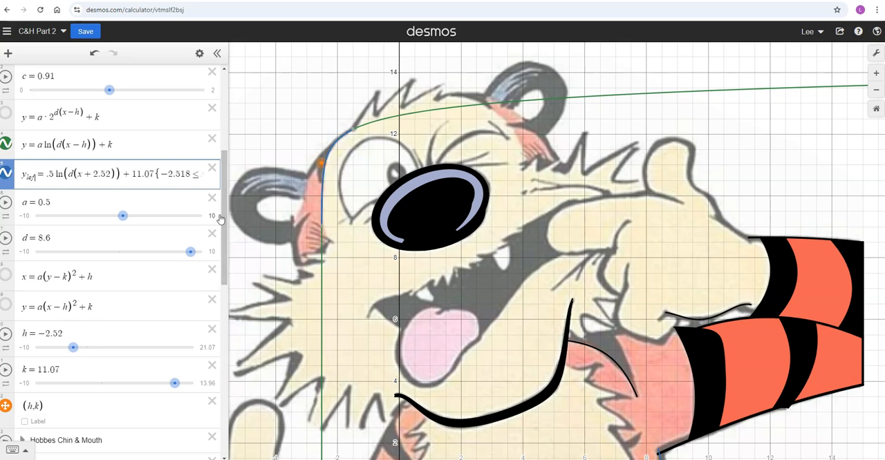
text(Face)
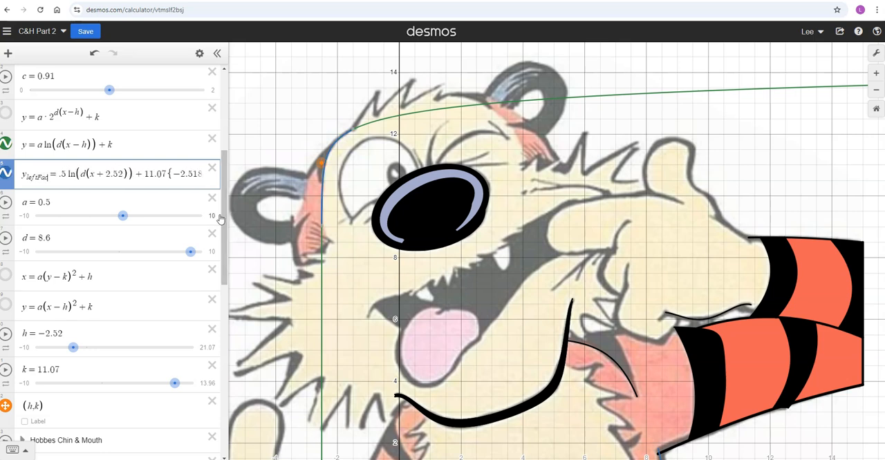
text(Edge)
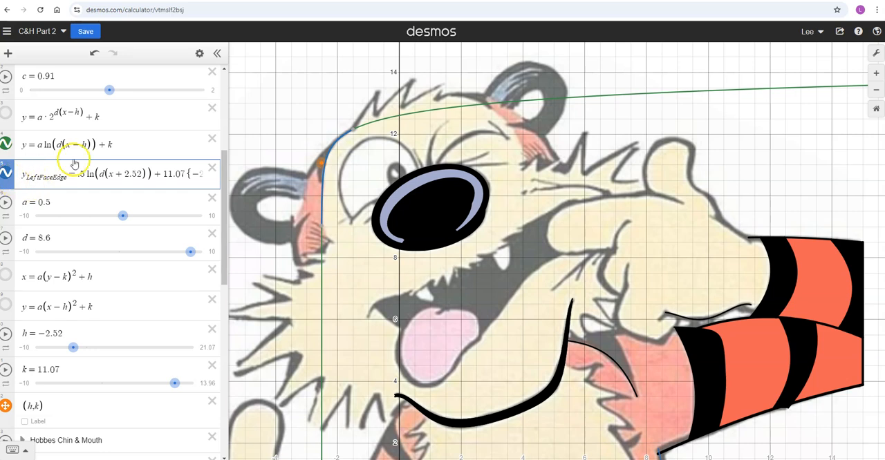
- Recolour the LeftFaceEdge curve with the custom cream fur colour, trying the coral swatch along the way
click(199, 53)
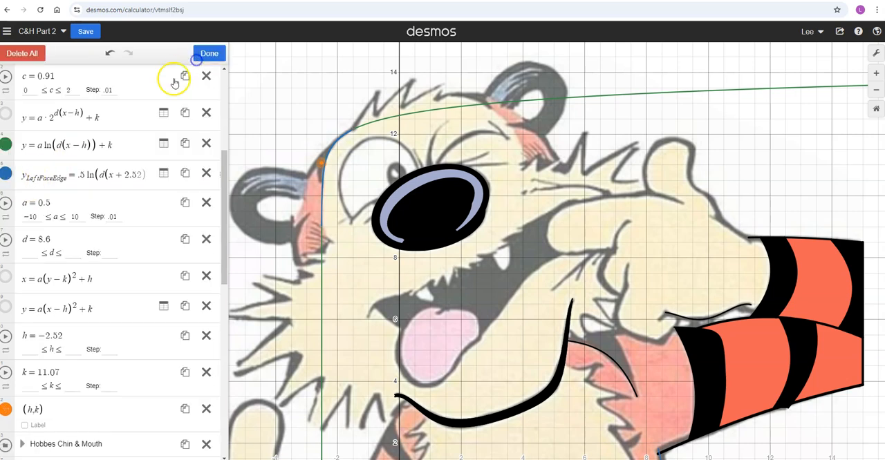
click(6, 174)
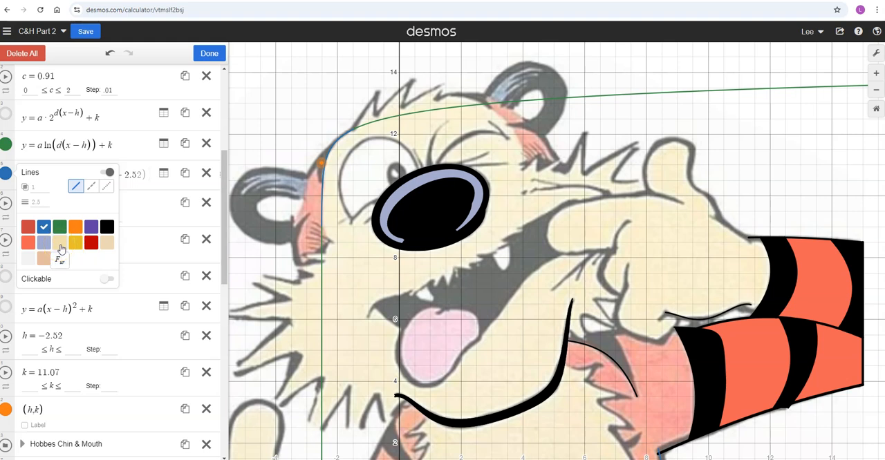
click(106, 250)
click(58, 248)
click(336, 159)
click(29, 244)
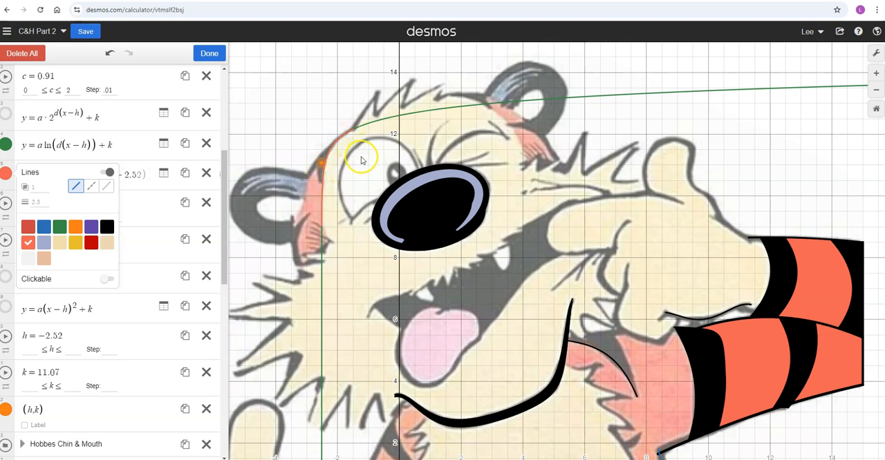
click(61, 246)
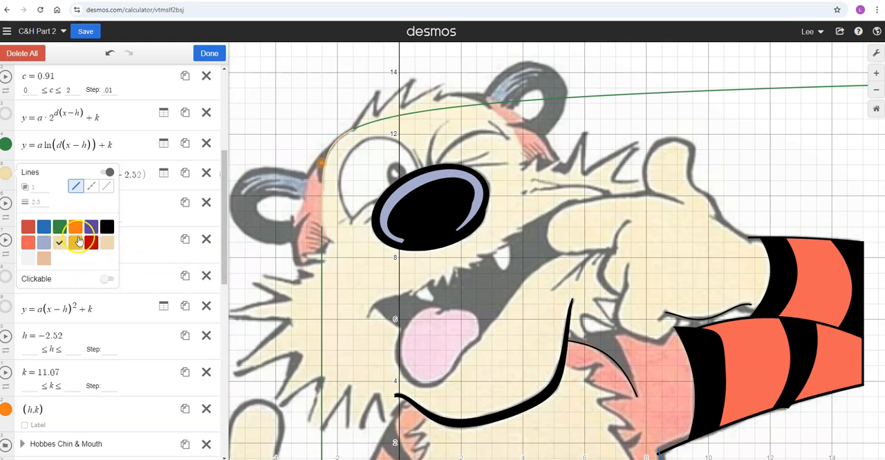
click(154, 200)
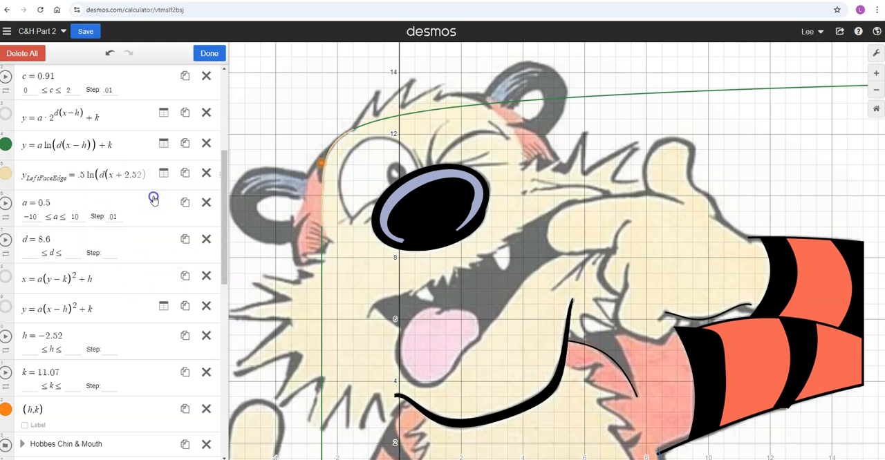
- Finish editing the expression list and hide the graph of the general function y = a ln(d(x − h)) + k
click(6, 146)
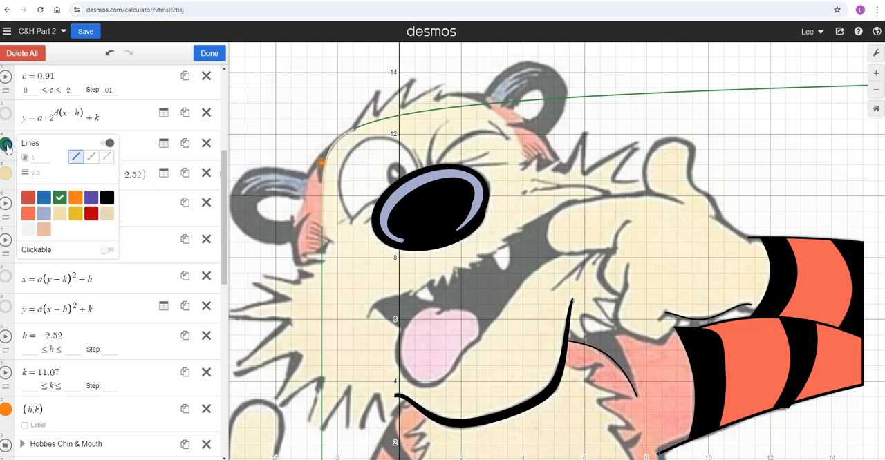
click(6, 147)
click(208, 53)
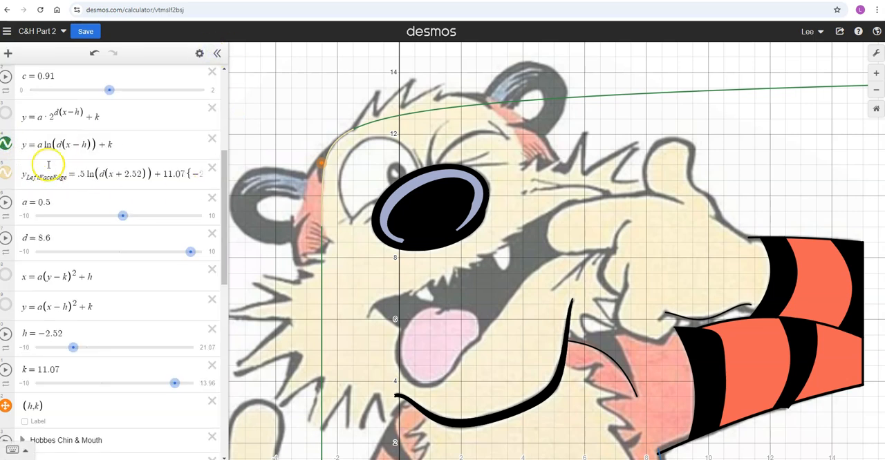
click(6, 145)
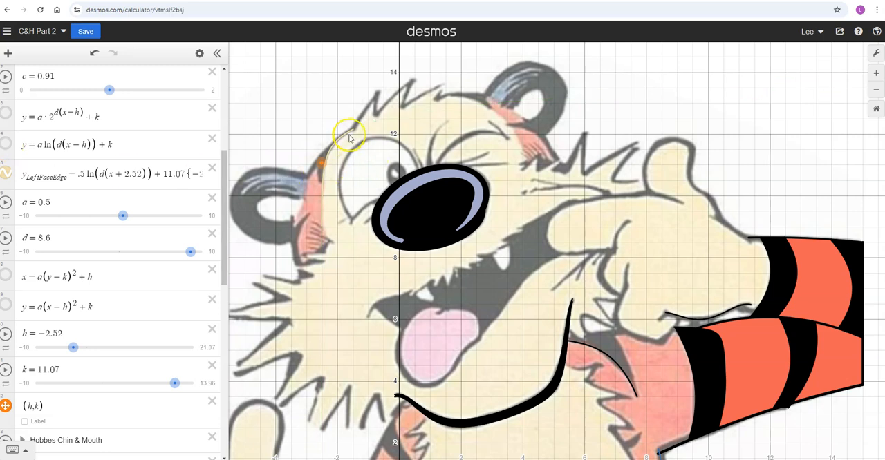